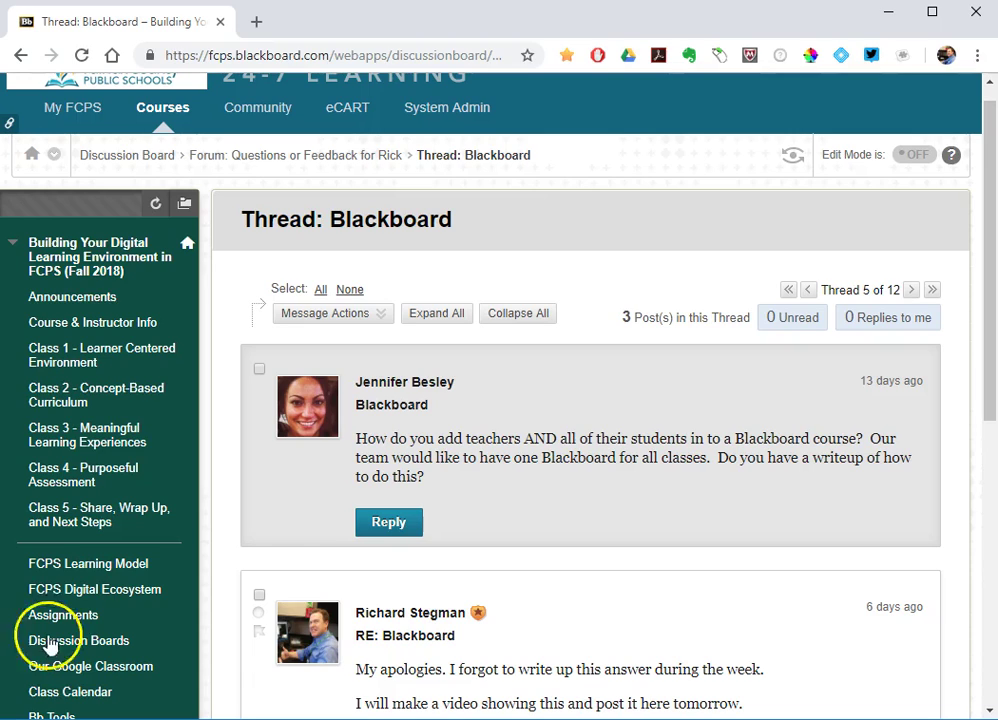
Step: Expand Users and Groups in the Control Panel and open the course's Users list
{"action": "mouse_move", "coordinate": [290, 528]}
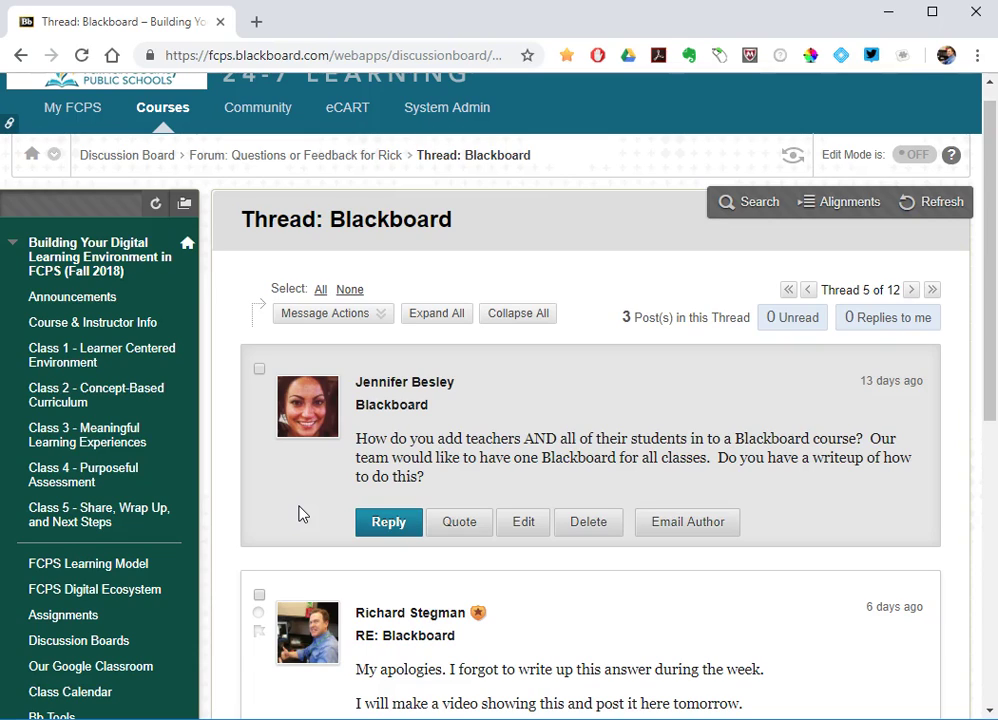
{"action": "scroll", "coordinate": [298, 513], "scroll_direction": "down", "scroll_amount": 5}
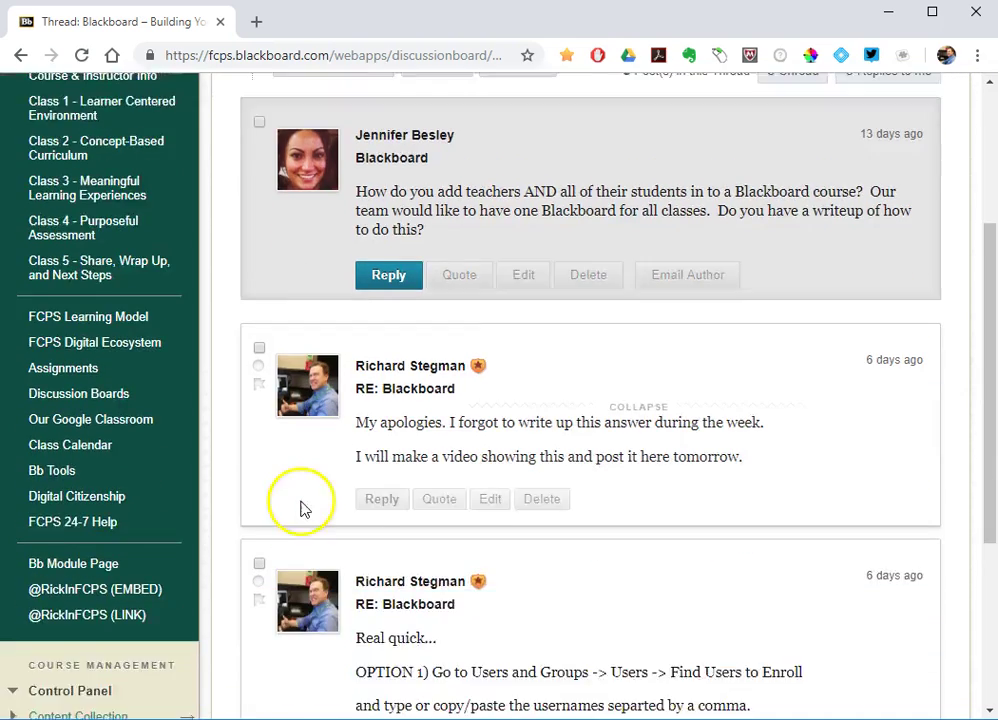
{"action": "scroll", "coordinate": [304, 510], "scroll_direction": "down", "scroll_amount": 1}
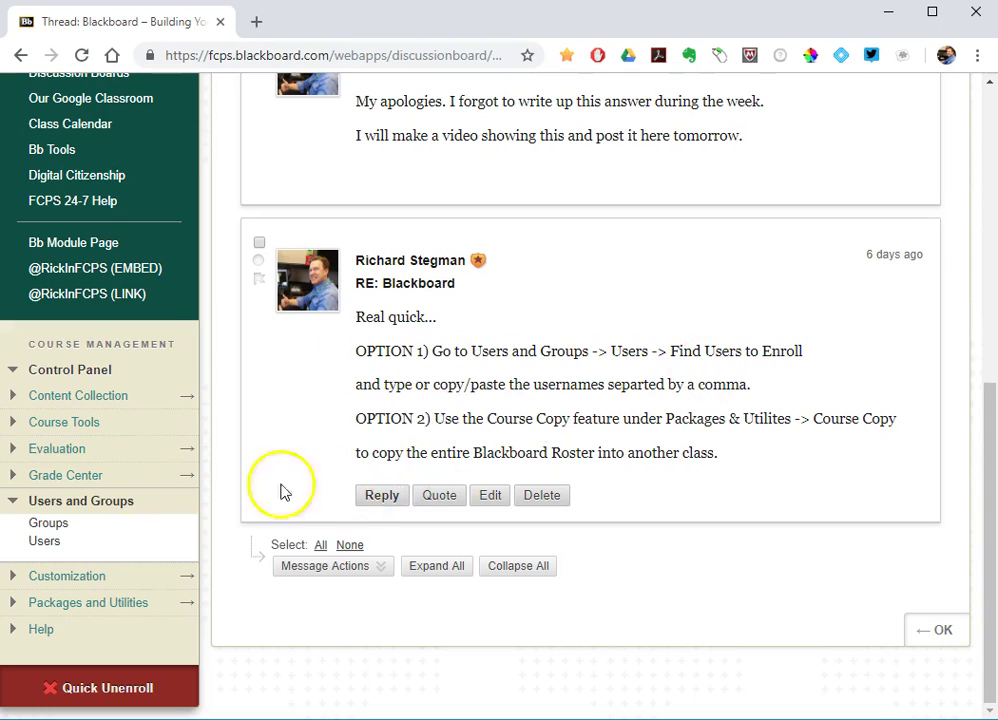
{"action": "left_click", "coordinate": [12, 502]}
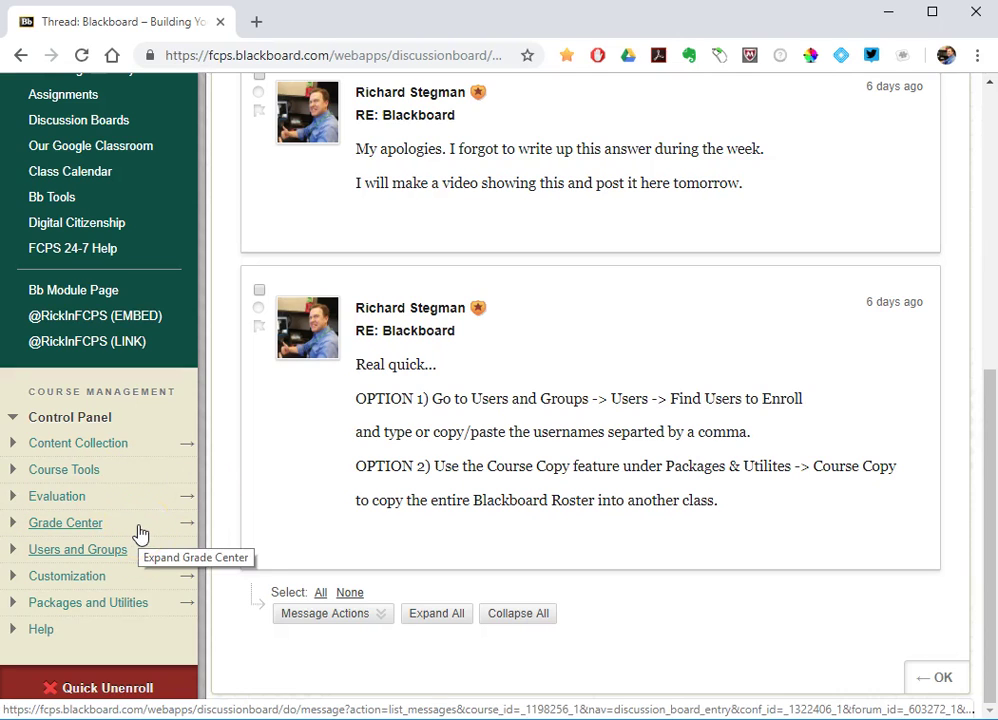
{"action": "left_click", "coordinate": [12, 551]}
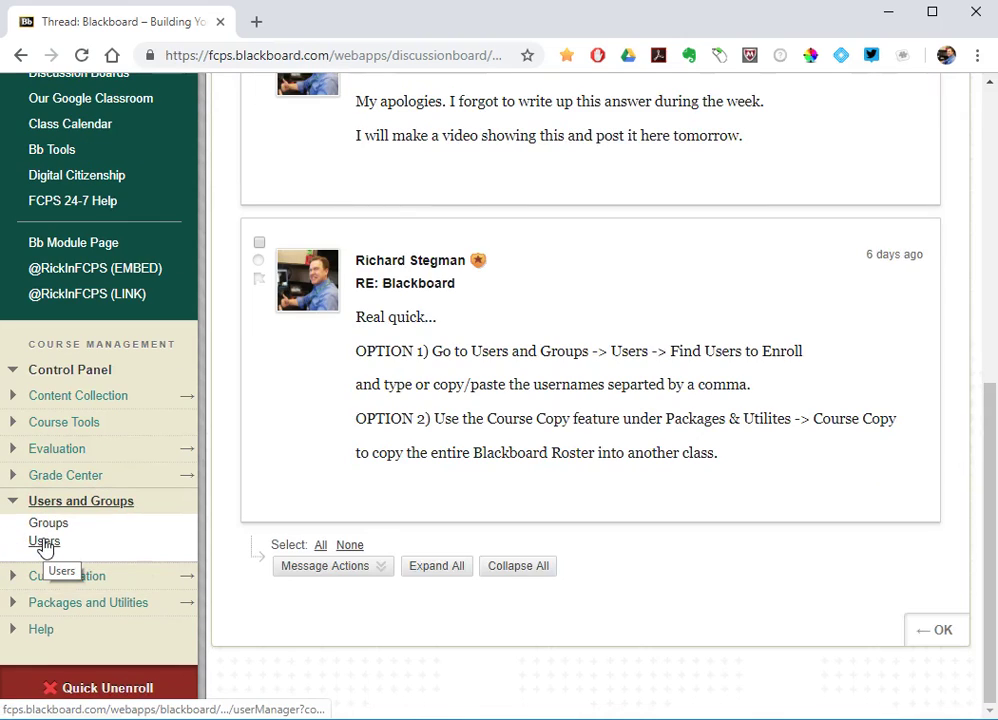
{"action": "left_click", "coordinate": [44, 546]}
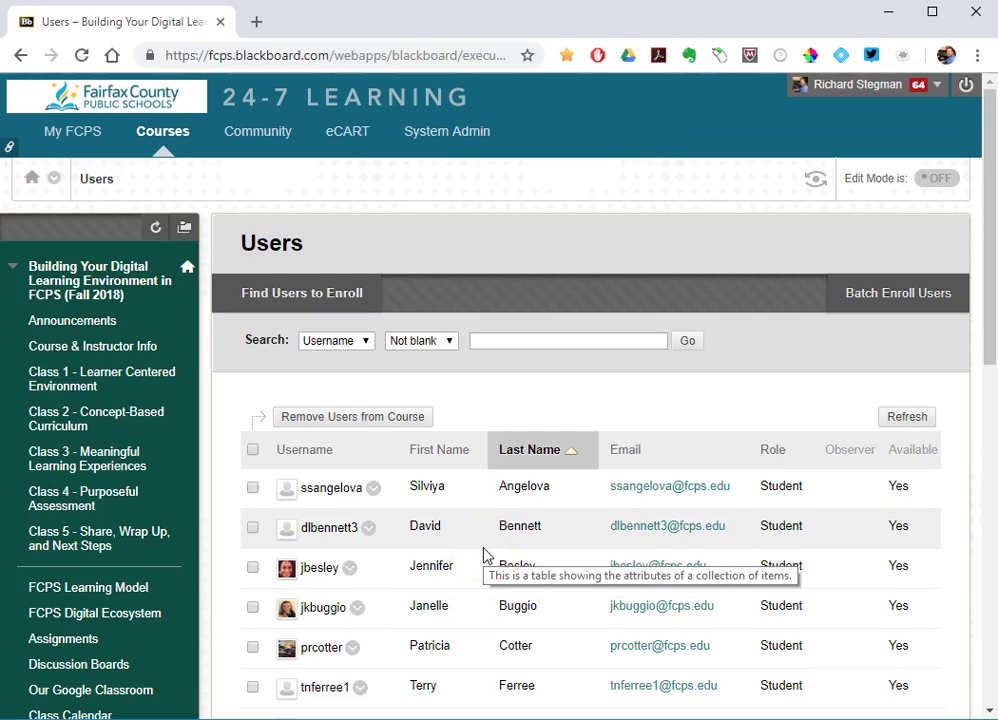
{"action": "left_click", "coordinate": [286, 300]}
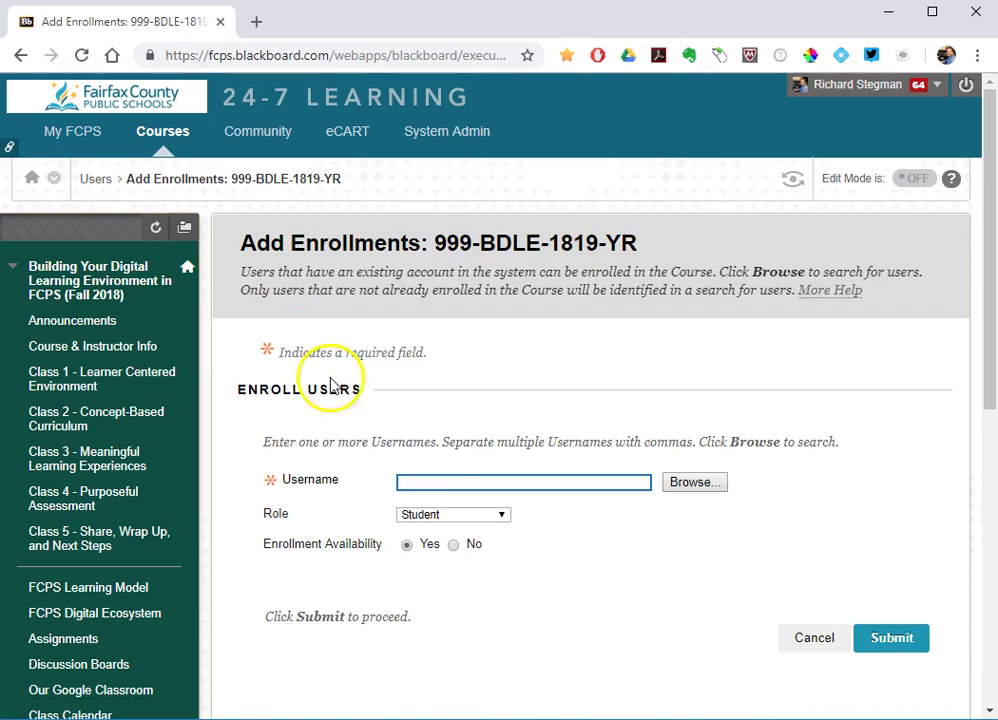
{"action": "left_click", "coordinate": [434, 476]}
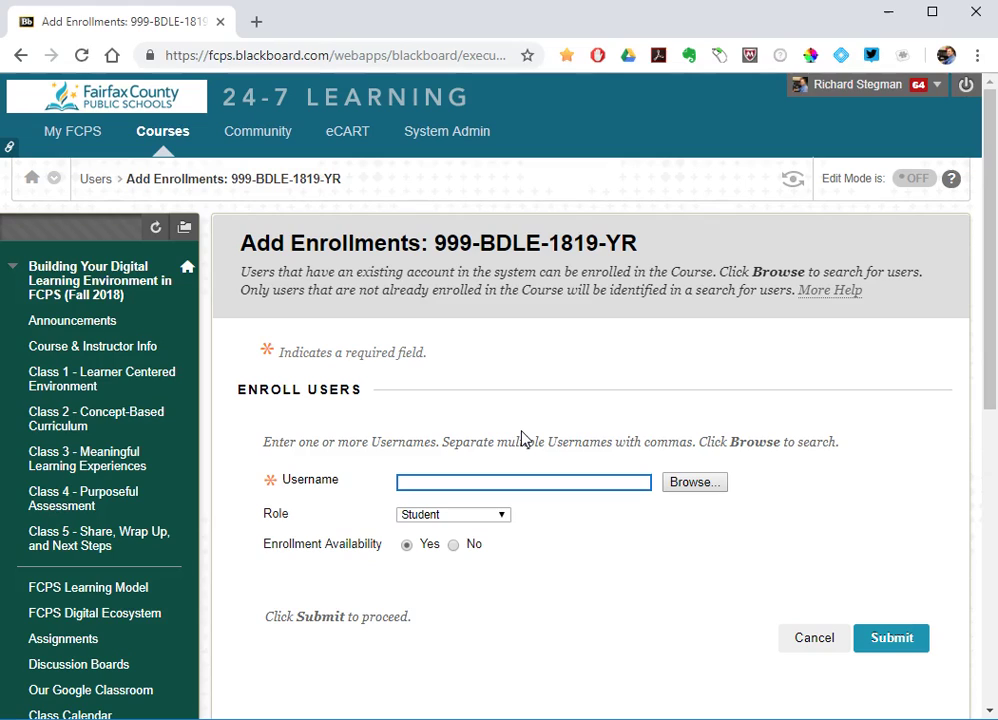
{"action": "type", "text": "112345, 123456, 234567,"}
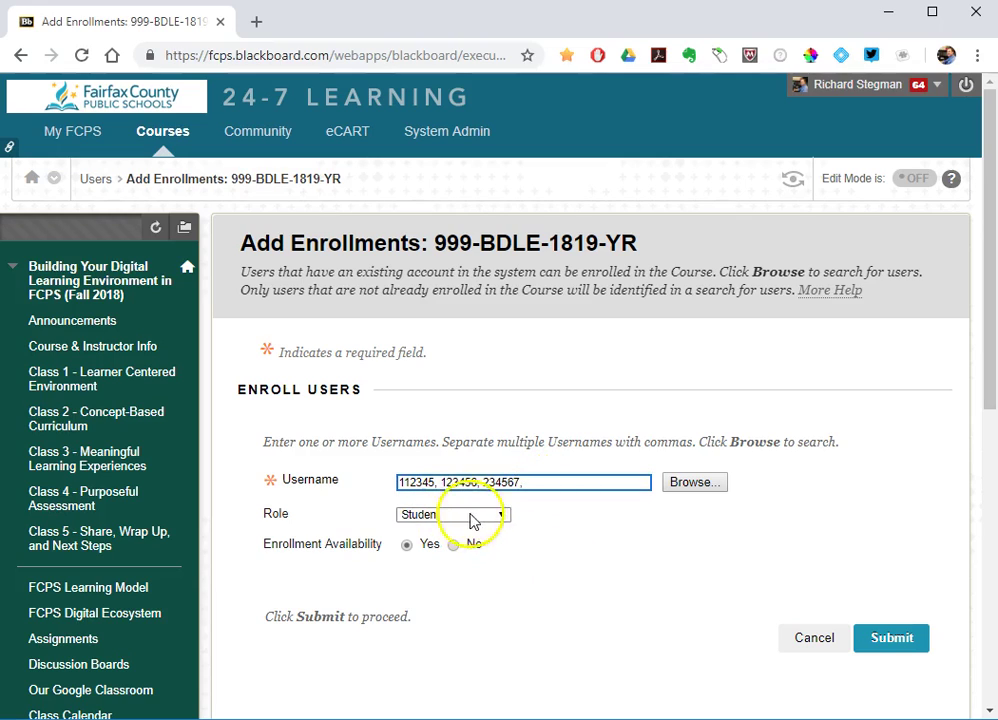
{"action": "left_click", "coordinate": [502, 515]}
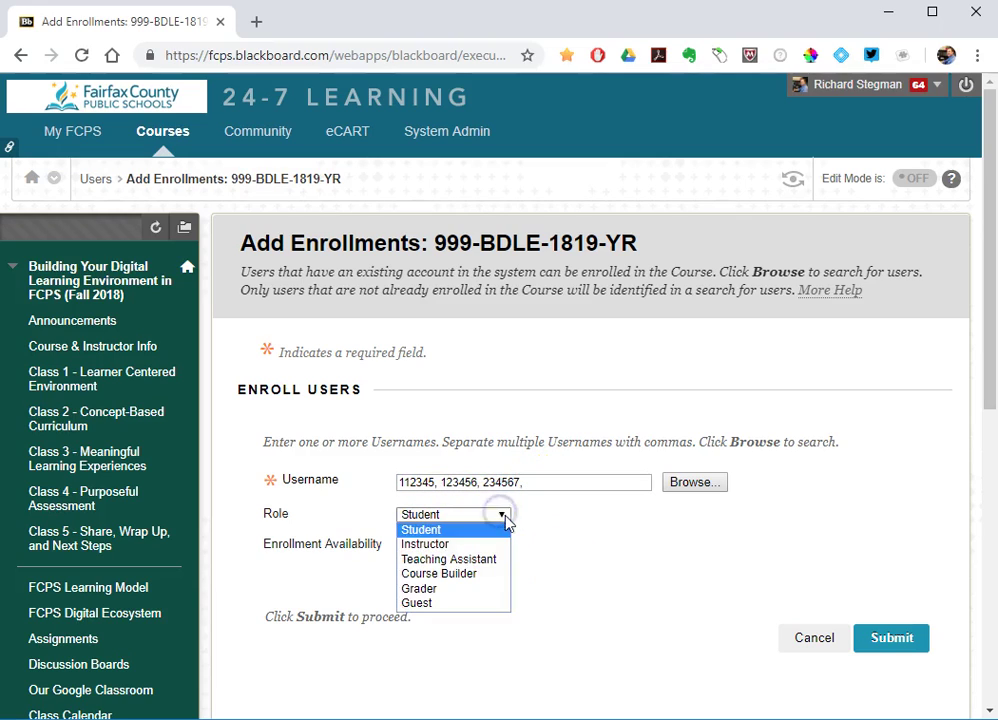
{"action": "left_click", "coordinate": [503, 515]}
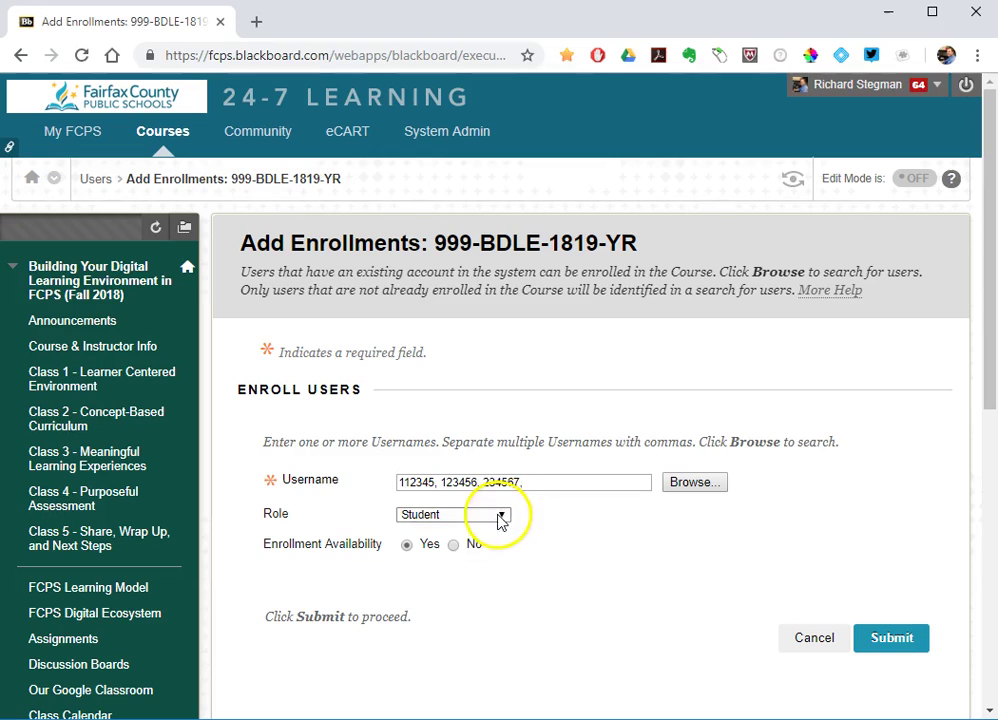
{"action": "left_click", "coordinate": [502, 515]}
{"action": "left_click", "coordinate": [502, 515]}
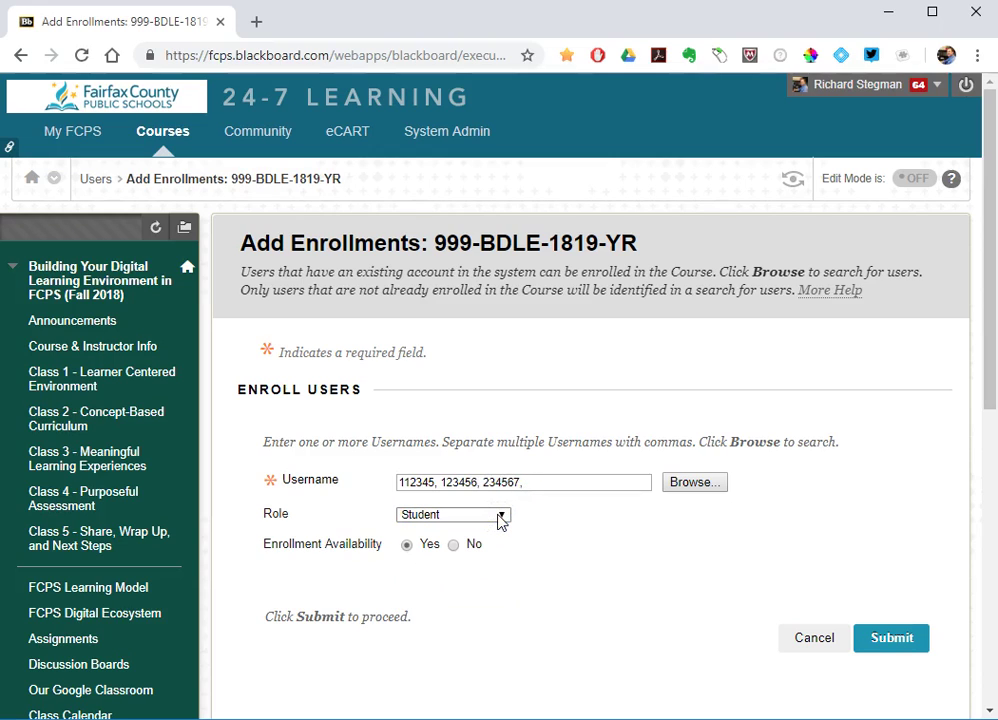
{"action": "left_click", "coordinate": [565, 481]}
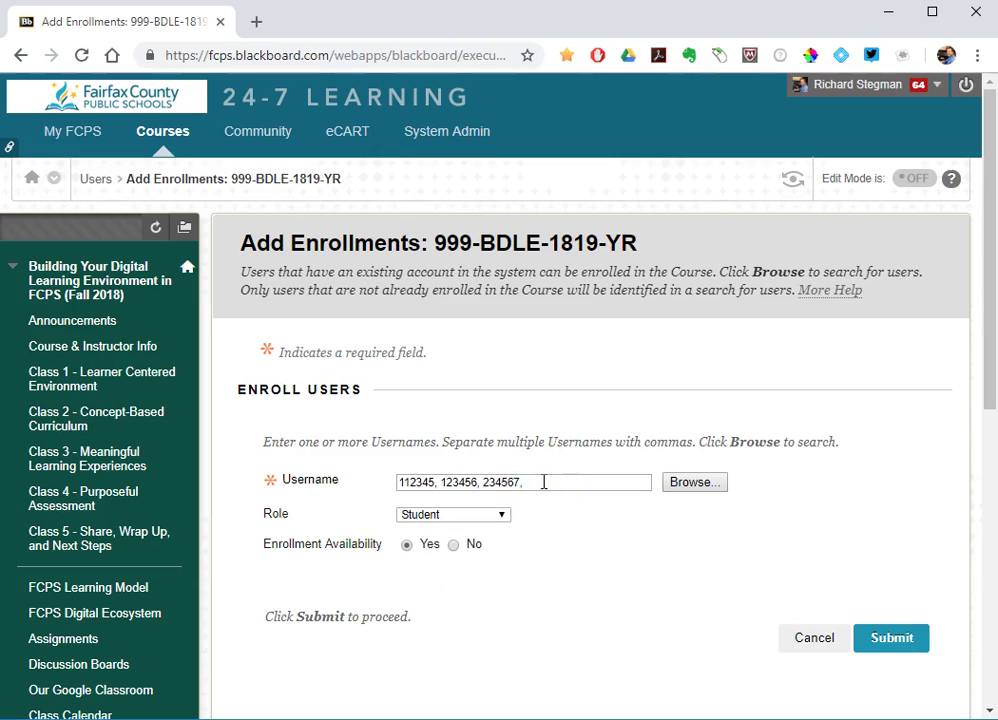
{"action": "type", "text": "tlsisk"}
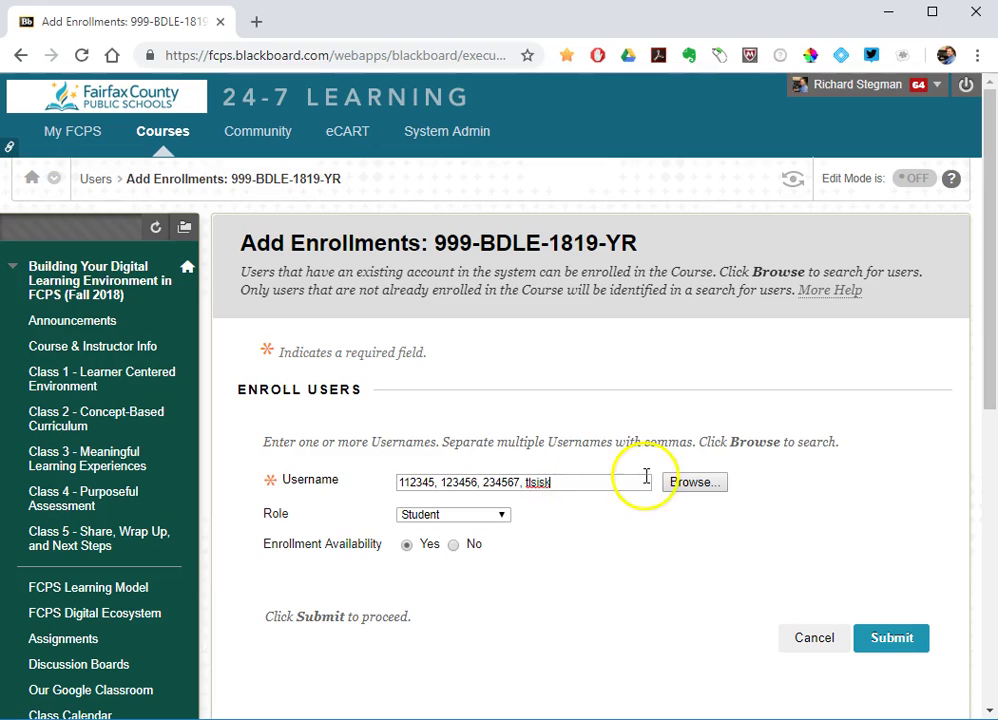
{"action": "left_click", "coordinate": [540, 490]}
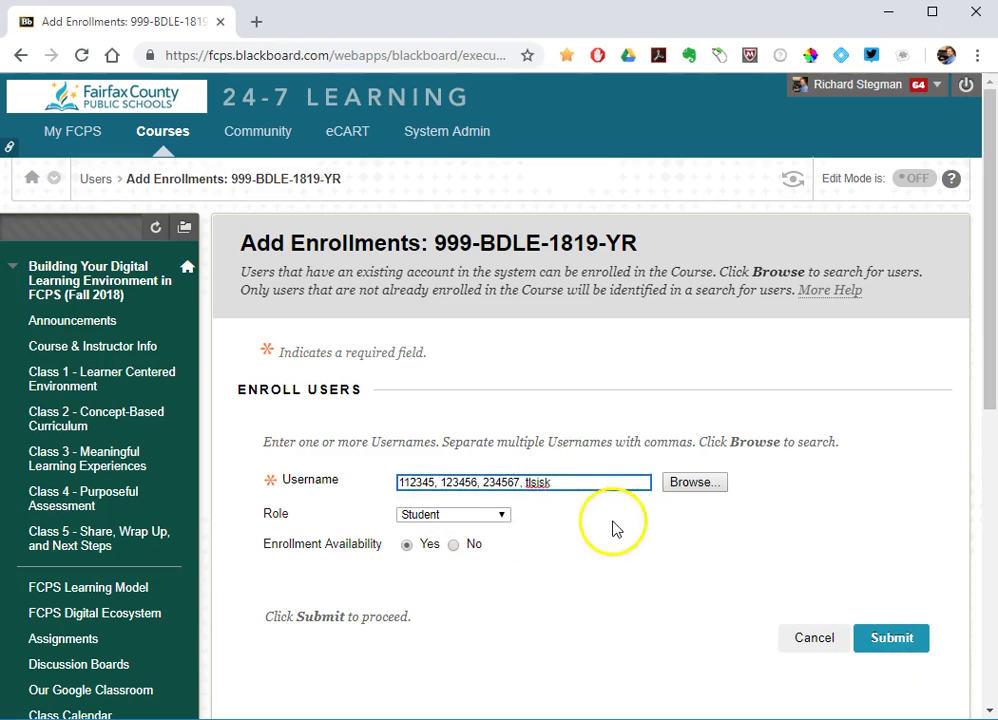
{"action": "left_click_drag", "start_coordinate": [601, 483], "coordinate": [333, 458]}
{"action": "key", "text": "BackSpace"}
{"action": "left_click", "coordinate": [813, 642]}
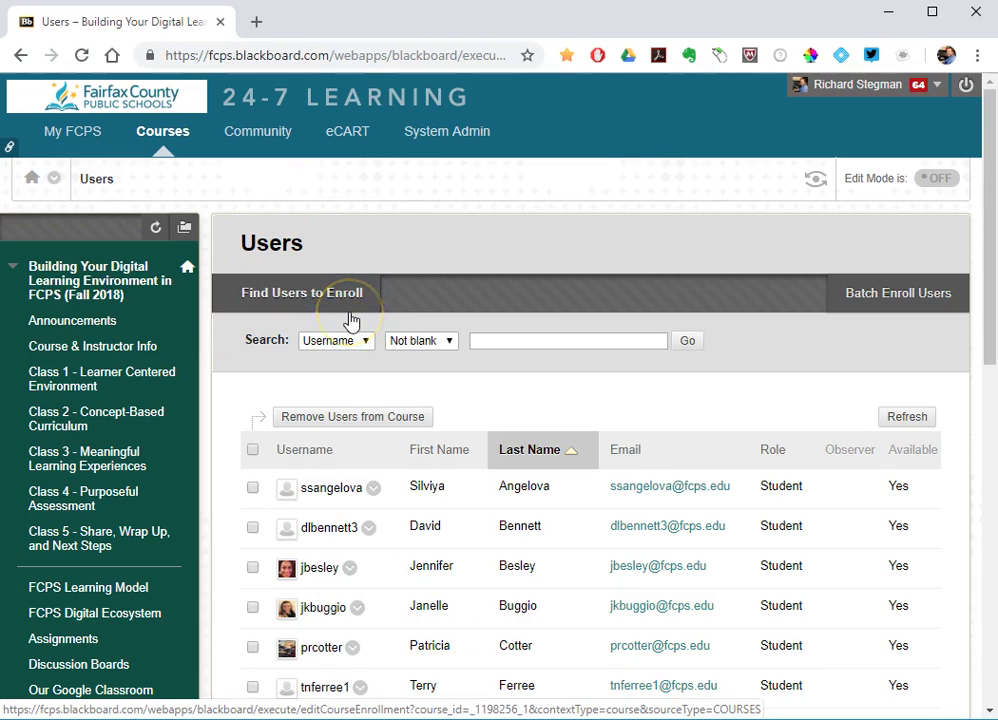
Step: Collapse Users and Groups and expand Packages and Utilities to reveal Course Copy
{"action": "mouse_move", "coordinate": [204, 365]}
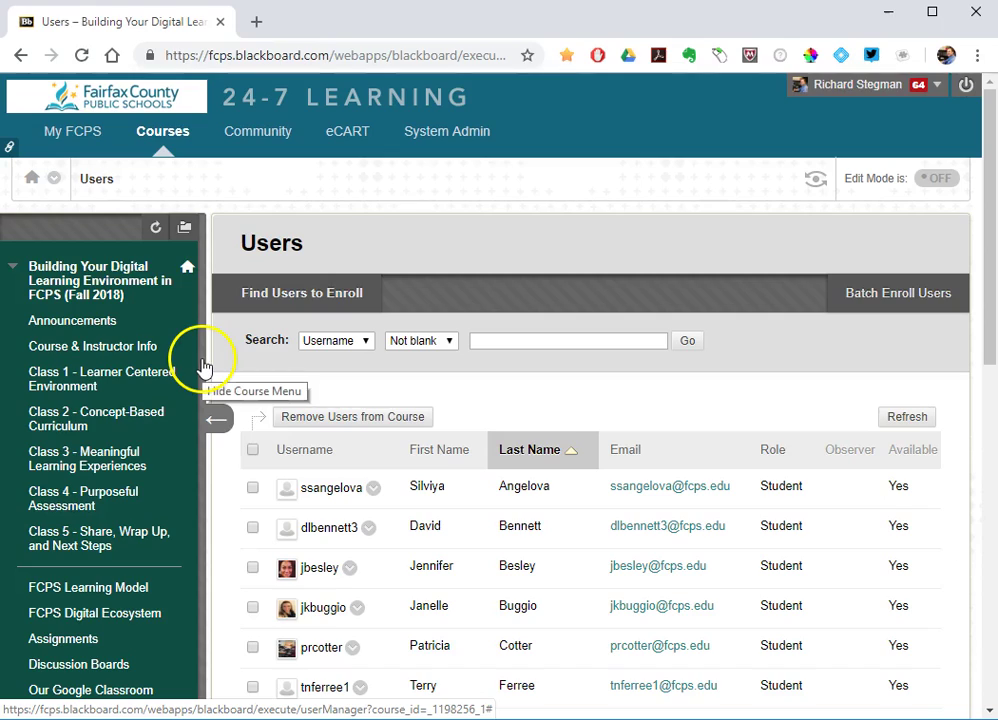
{"action": "scroll", "coordinate": [204, 365], "scroll_direction": "down", "scroll_amount": 8}
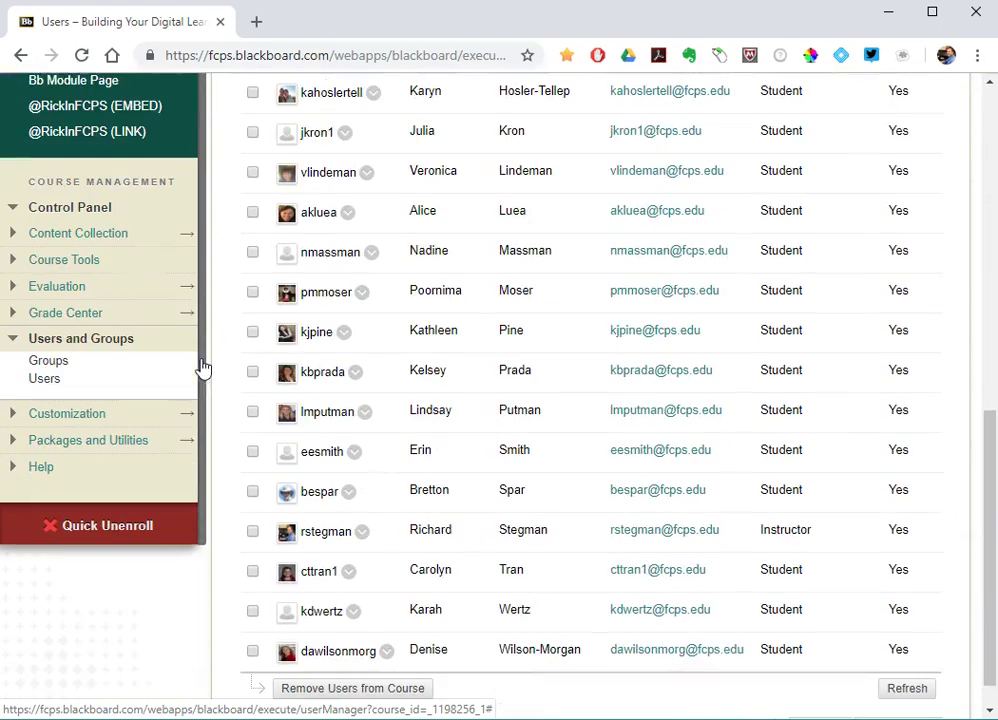
{"action": "left_click", "coordinate": [14, 336]}
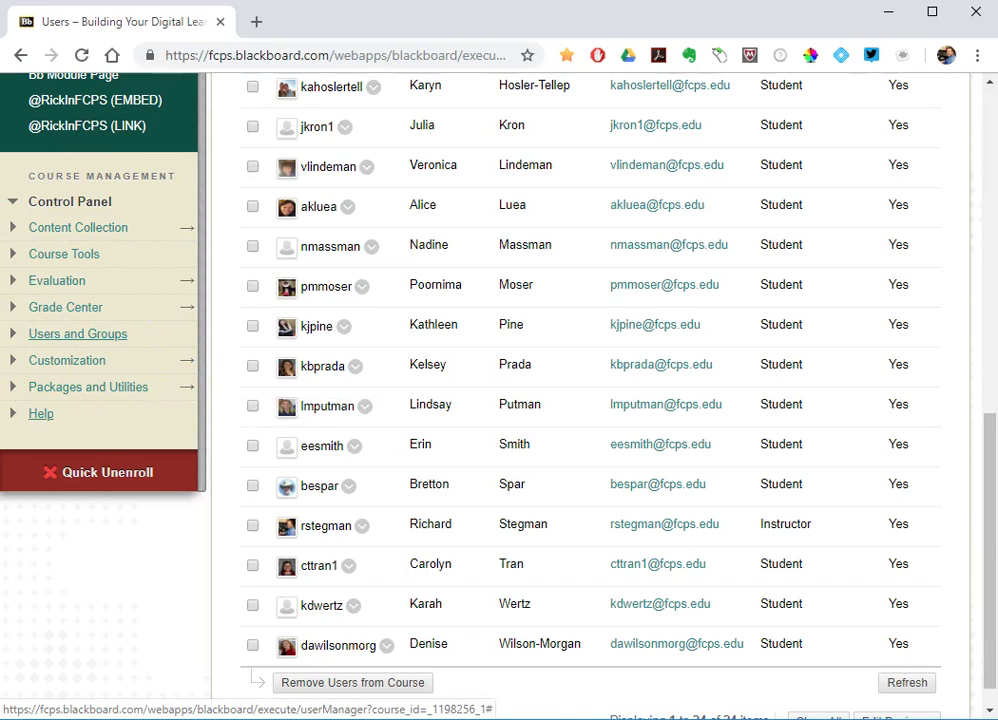
{"action": "left_click", "coordinate": [12, 387]}
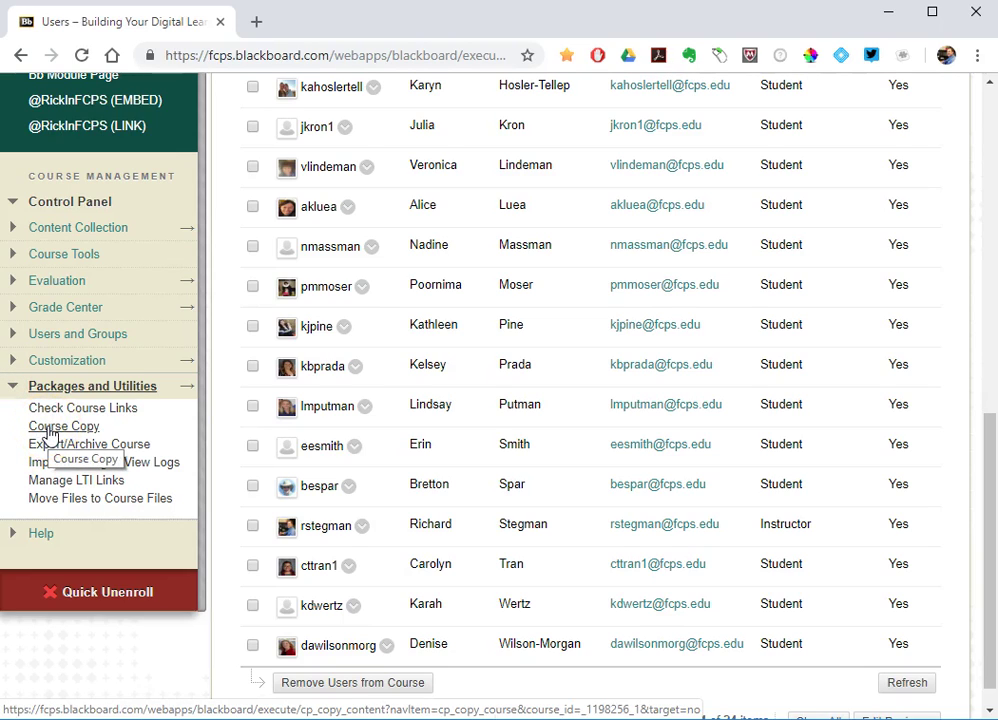
Step: Start a Course Copy of type 'Copy Course Materials into an Existing Course' and browse for the destination
{"action": "left_click", "coordinate": [48, 429]}
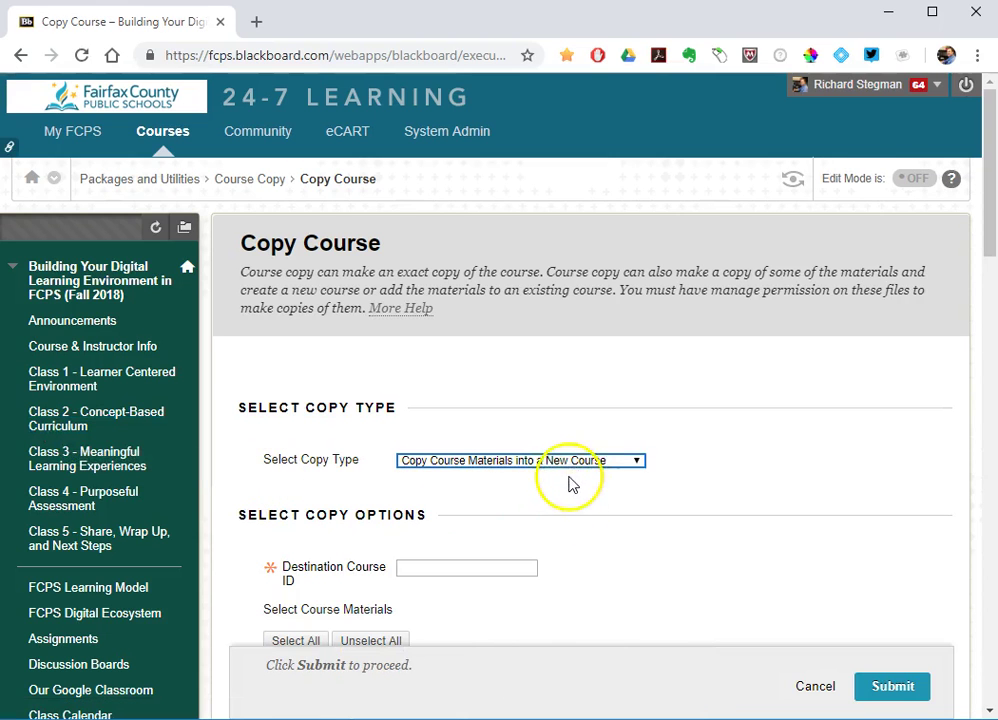
{"action": "left_click", "coordinate": [574, 468]}
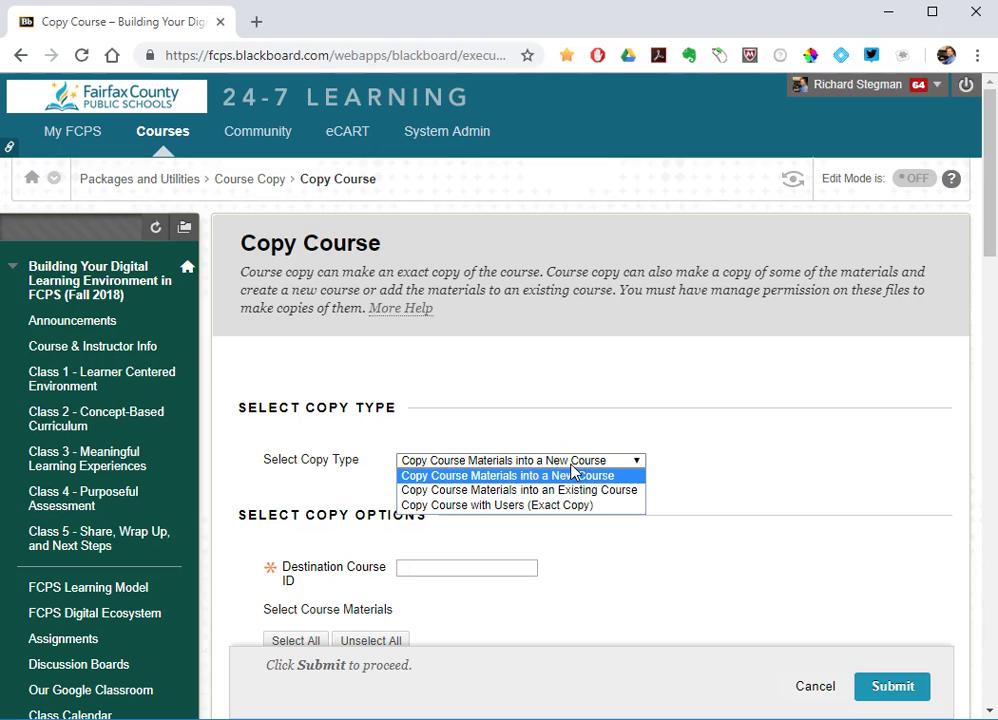
{"action": "left_click_drag", "start_coordinate": [570, 480], "coordinate": [603, 494]}
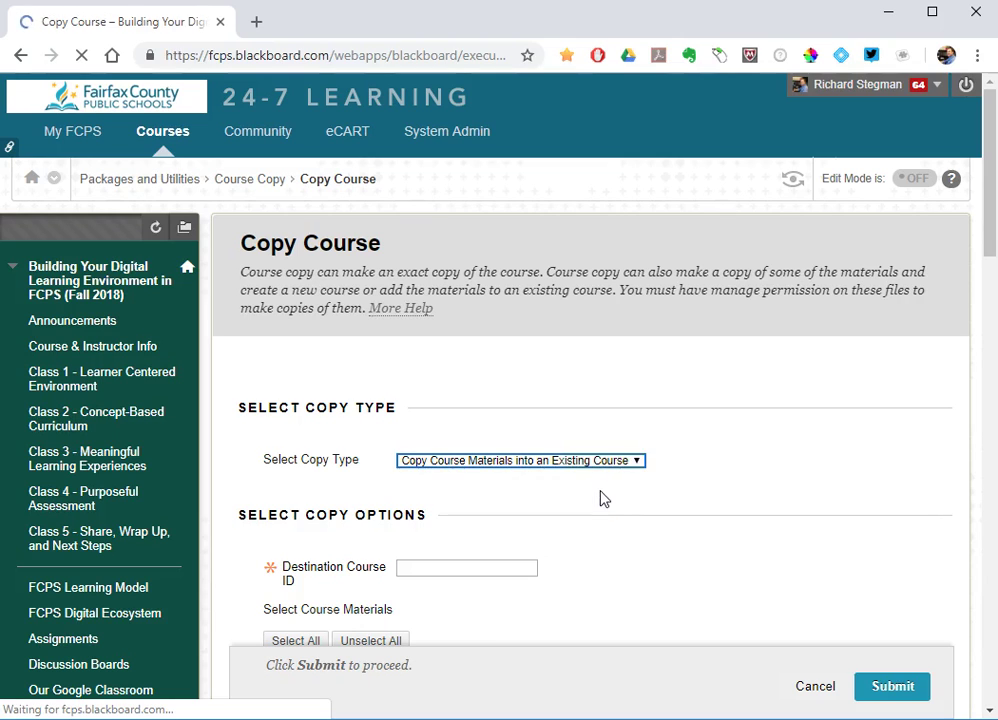
{"action": "scroll", "coordinate": [483, 573], "scroll_direction": "down", "scroll_amount": 1}
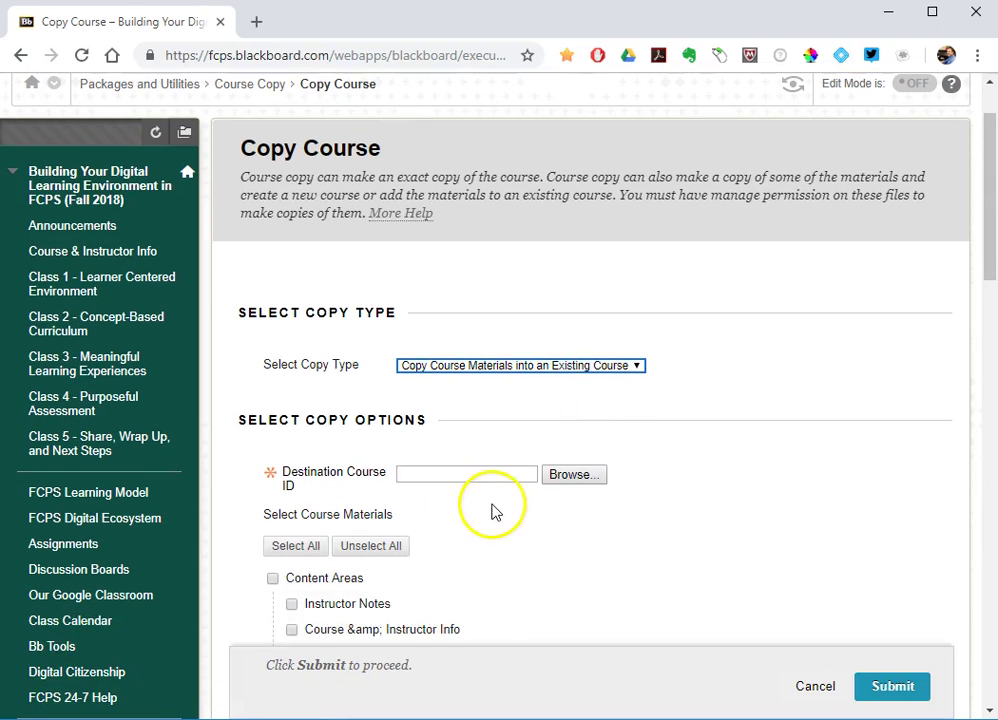
{"action": "left_click", "coordinate": [568, 474]}
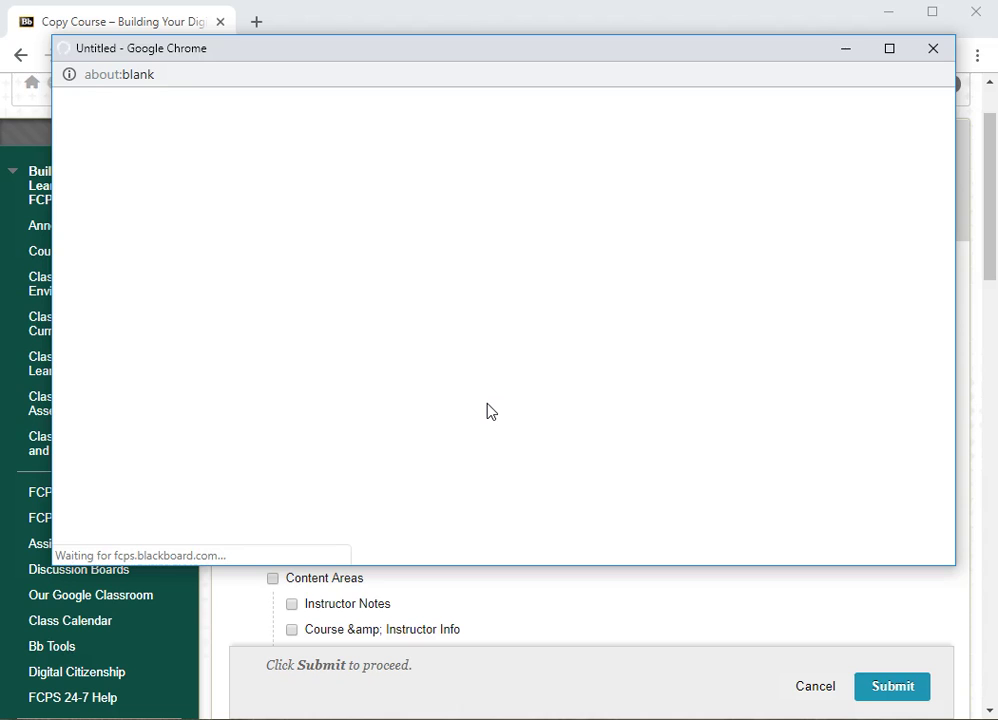
Step: Choose the Blackboard Training - Instructor course as the copy's destination course
{"action": "left_click", "coordinate": [457, 408]}
{"action": "scroll", "coordinate": [386, 383], "scroll_direction": "down", "scroll_amount": 3}
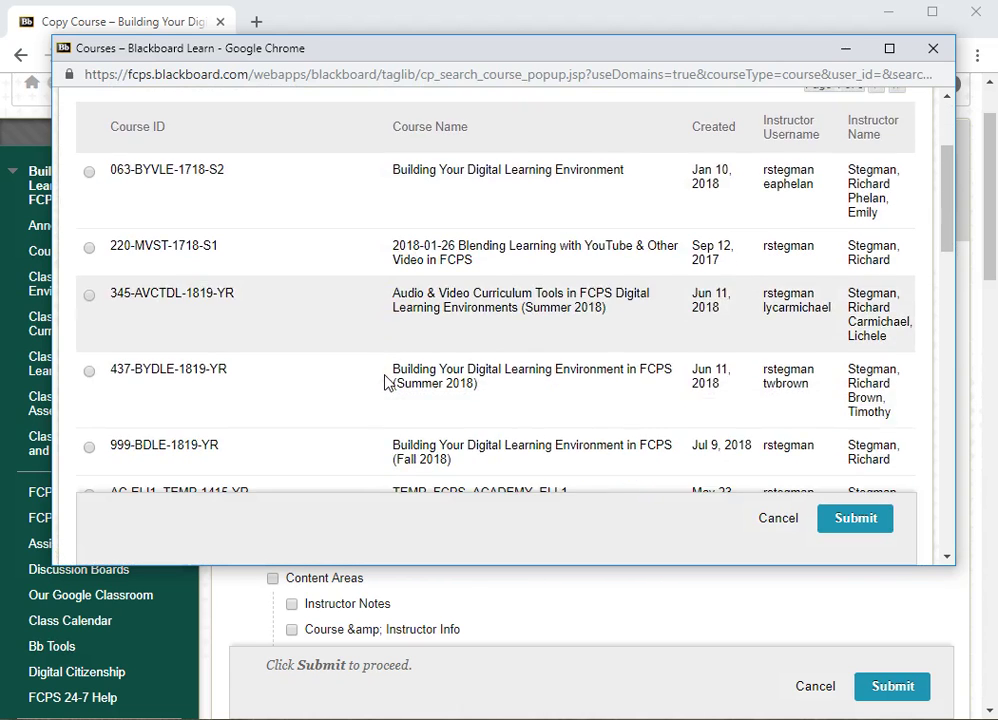
{"action": "scroll", "coordinate": [386, 383], "scroll_direction": "down", "scroll_amount": 3}
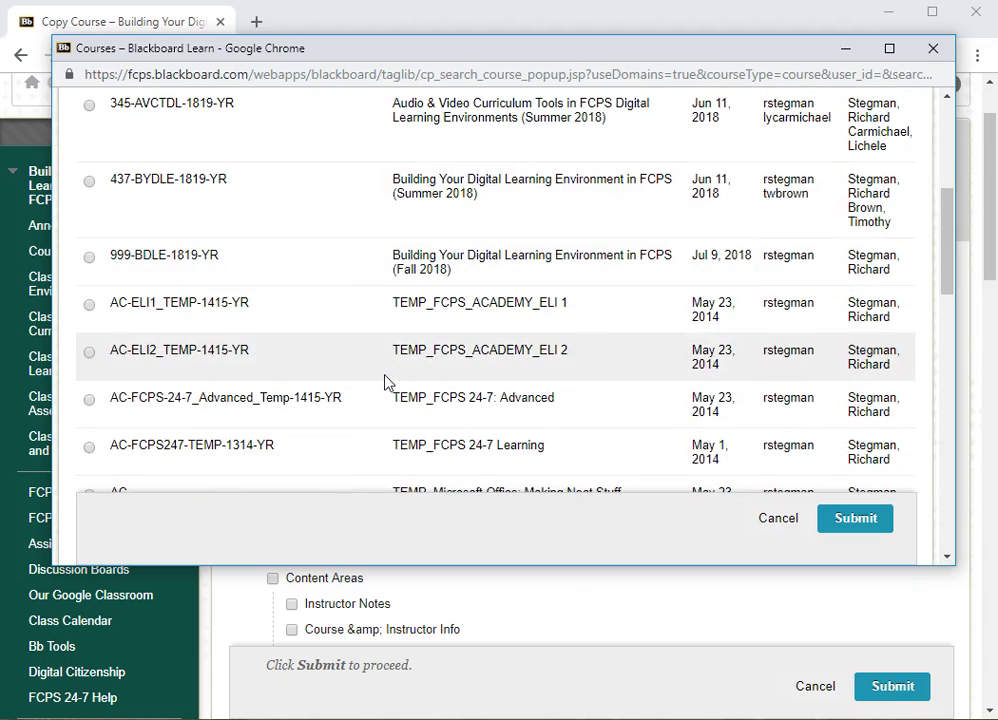
{"action": "scroll", "coordinate": [388, 383], "scroll_direction": "down", "scroll_amount": 10}
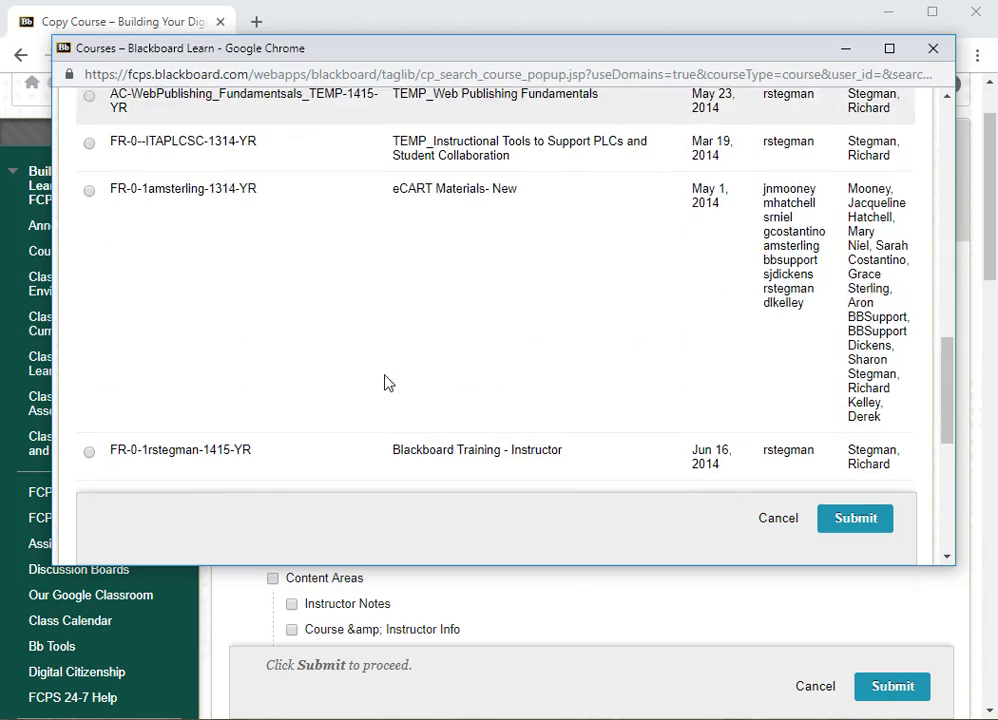
{"action": "scroll", "coordinate": [388, 383], "scroll_direction": "down", "scroll_amount": 5}
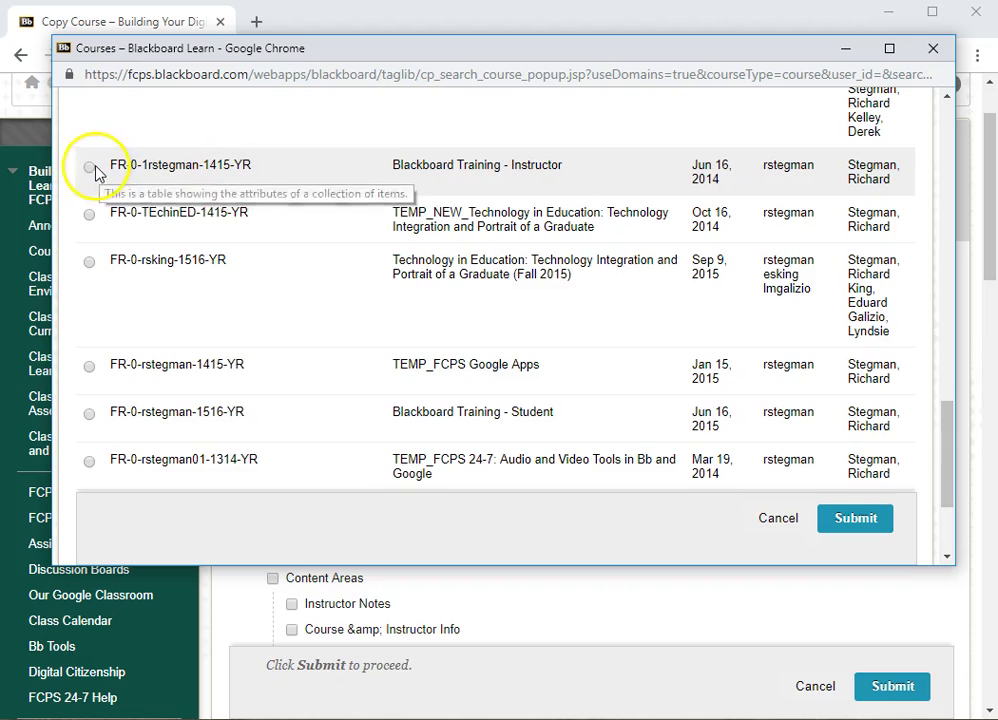
{"action": "left_click", "coordinate": [89, 167]}
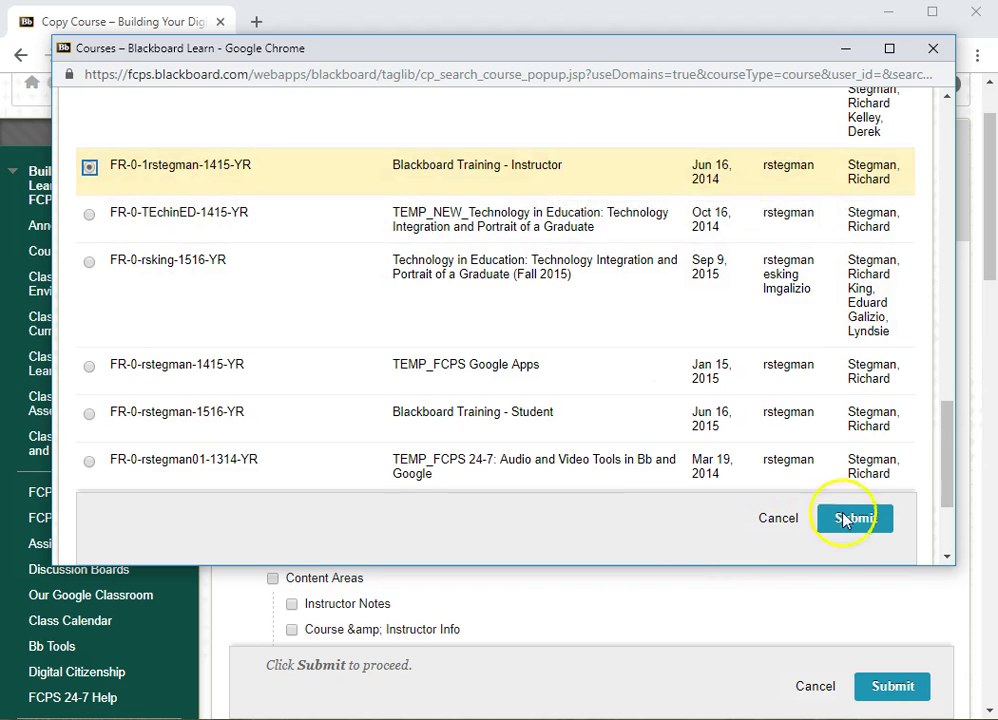
{"action": "left_click", "coordinate": [845, 524]}
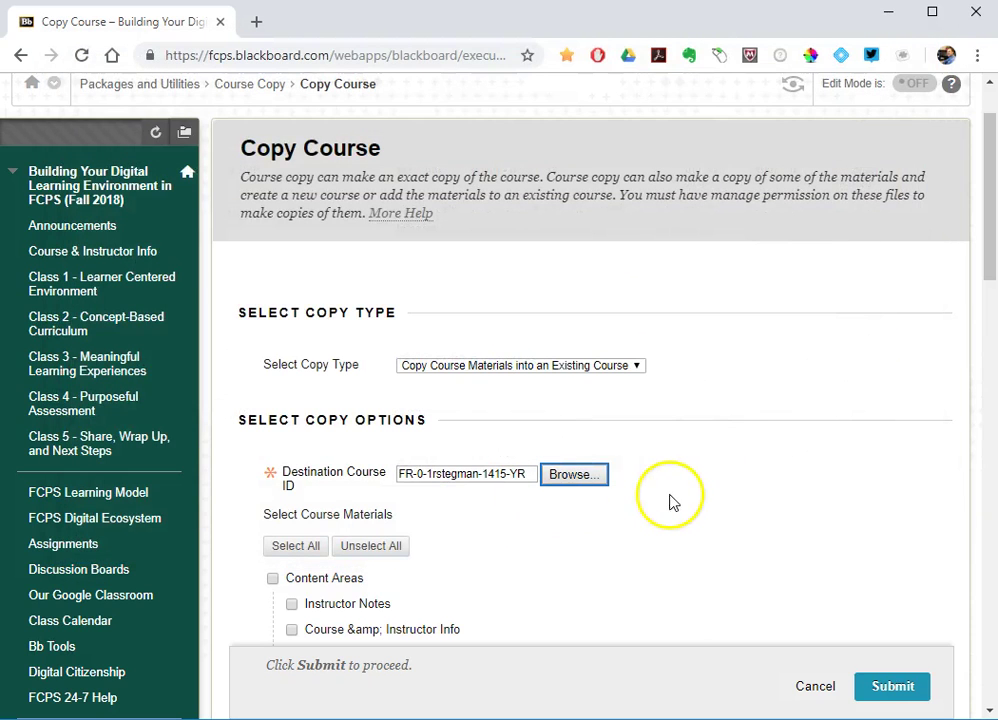
Step: Check 'Include Enrollments in the Copy' and submit the course copy request
{"action": "scroll", "coordinate": [706, 495], "scroll_direction": "down", "scroll_amount": 3}
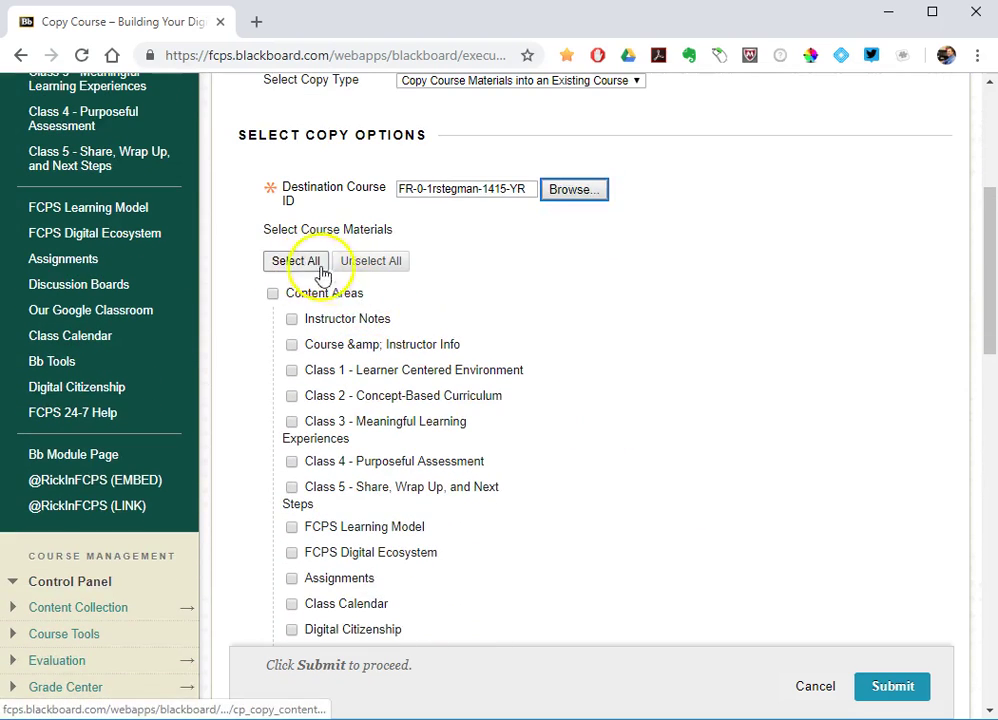
{"action": "scroll", "coordinate": [611, 341], "scroll_direction": "down", "scroll_amount": 7}
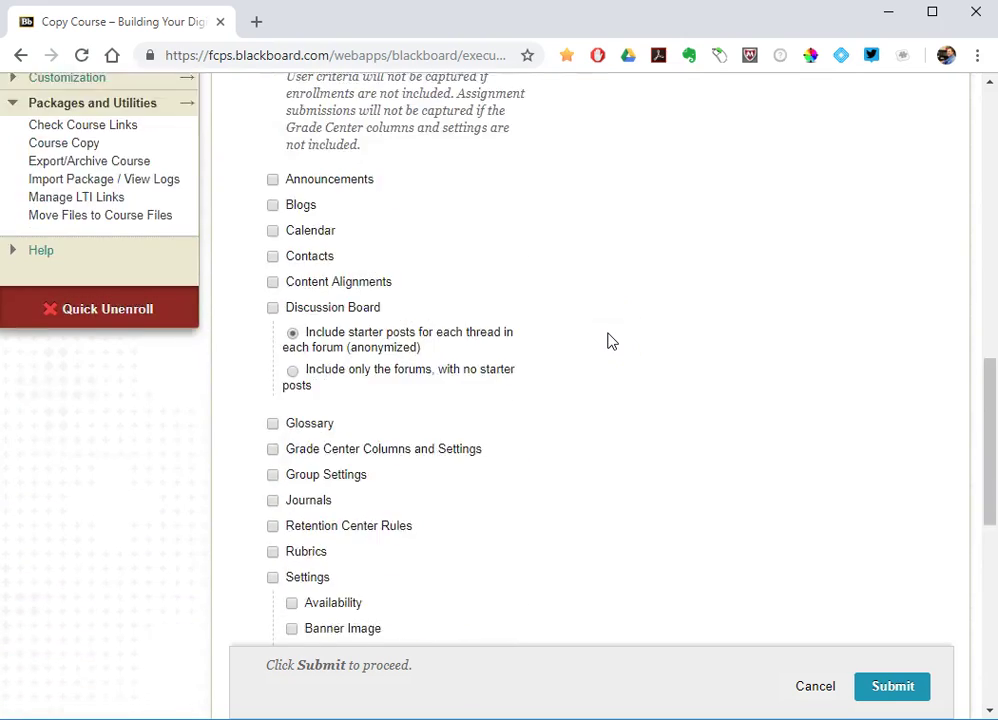
{"action": "scroll", "coordinate": [611, 341], "scroll_direction": "down", "scroll_amount": 7}
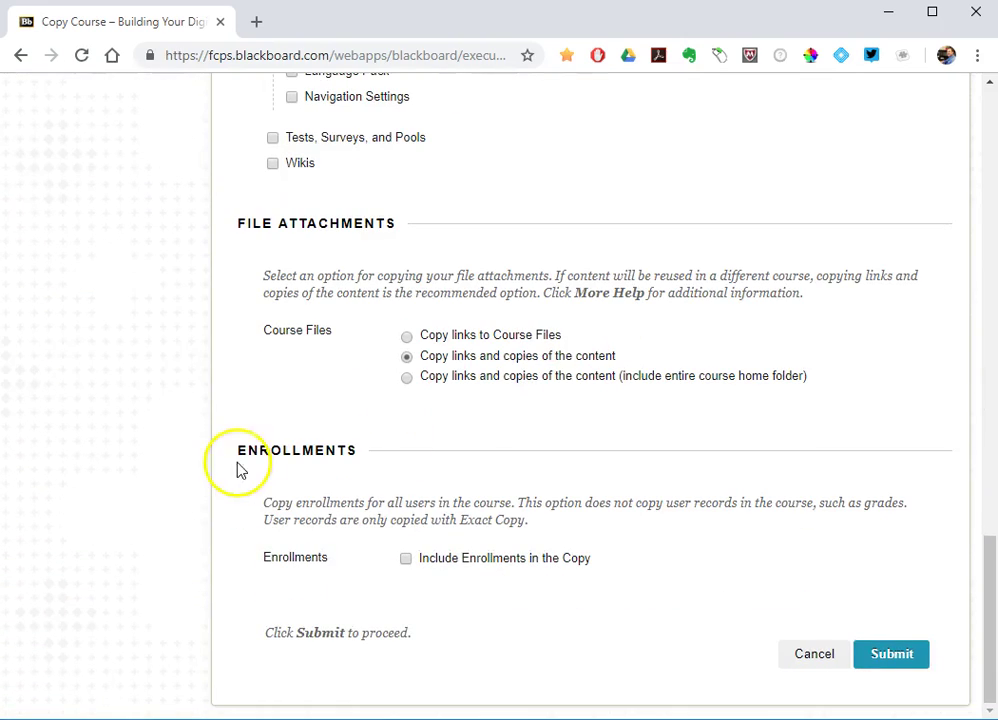
{"action": "left_click", "coordinate": [405, 559]}
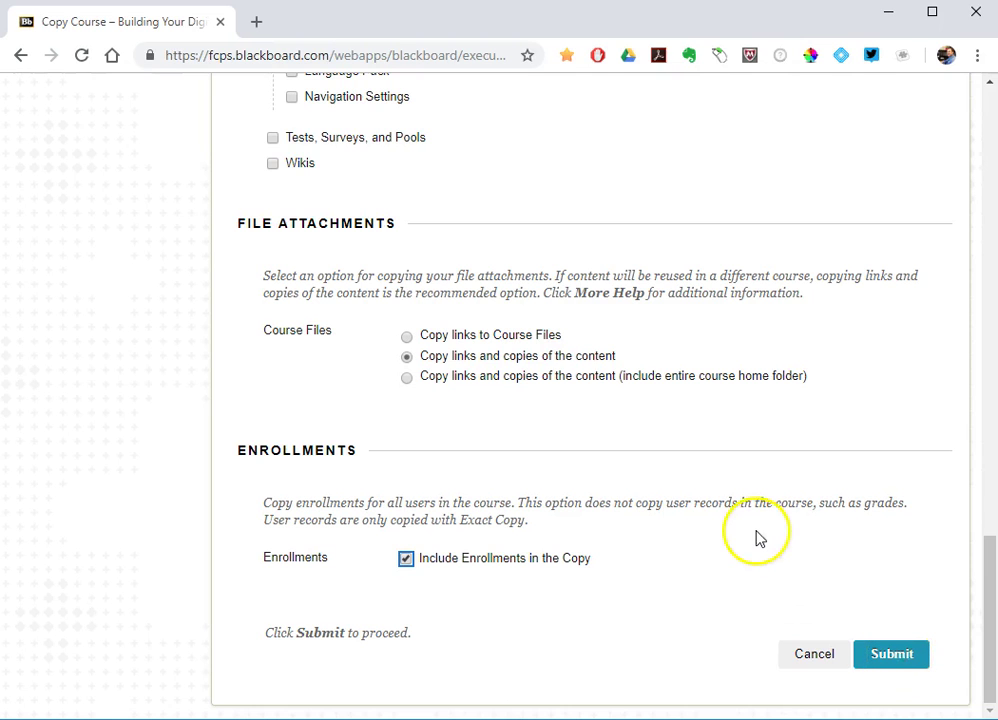
{"action": "scroll", "coordinate": [755, 537], "scroll_direction": "up", "scroll_amount": 8}
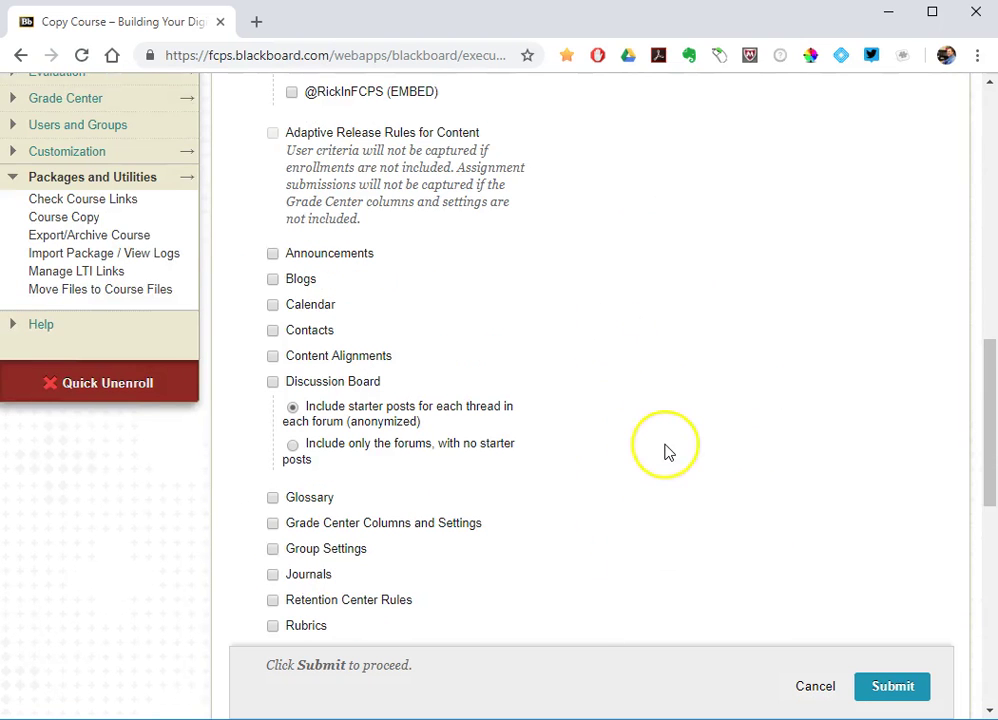
{"action": "scroll", "coordinate": [640, 480], "scroll_direction": "down", "scroll_amount": 8}
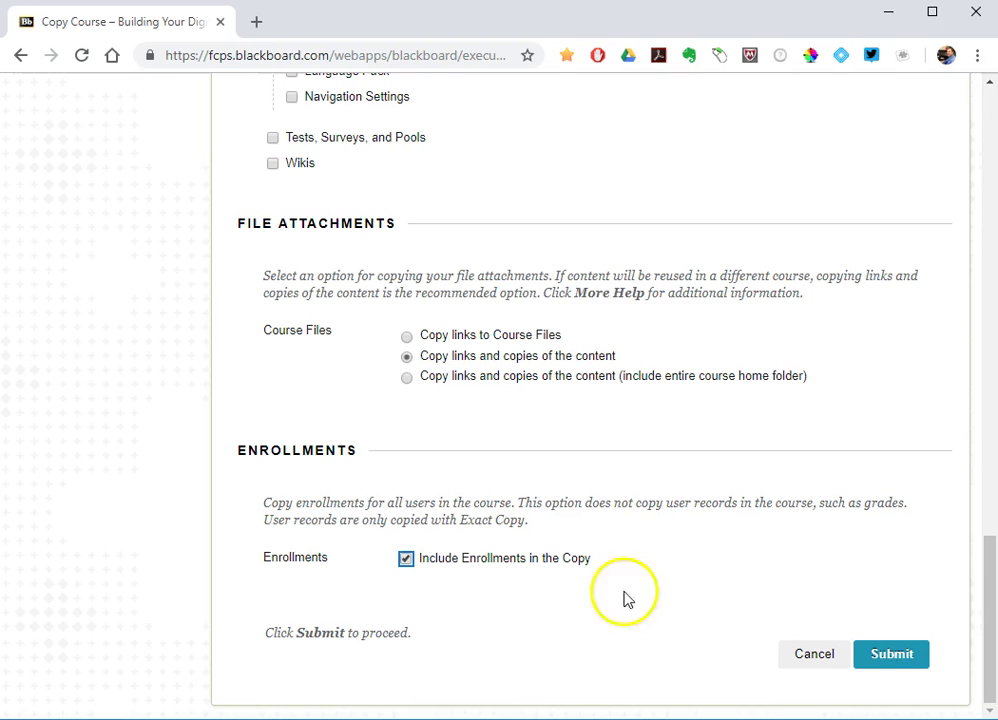
{"action": "left_click", "coordinate": [905, 661]}
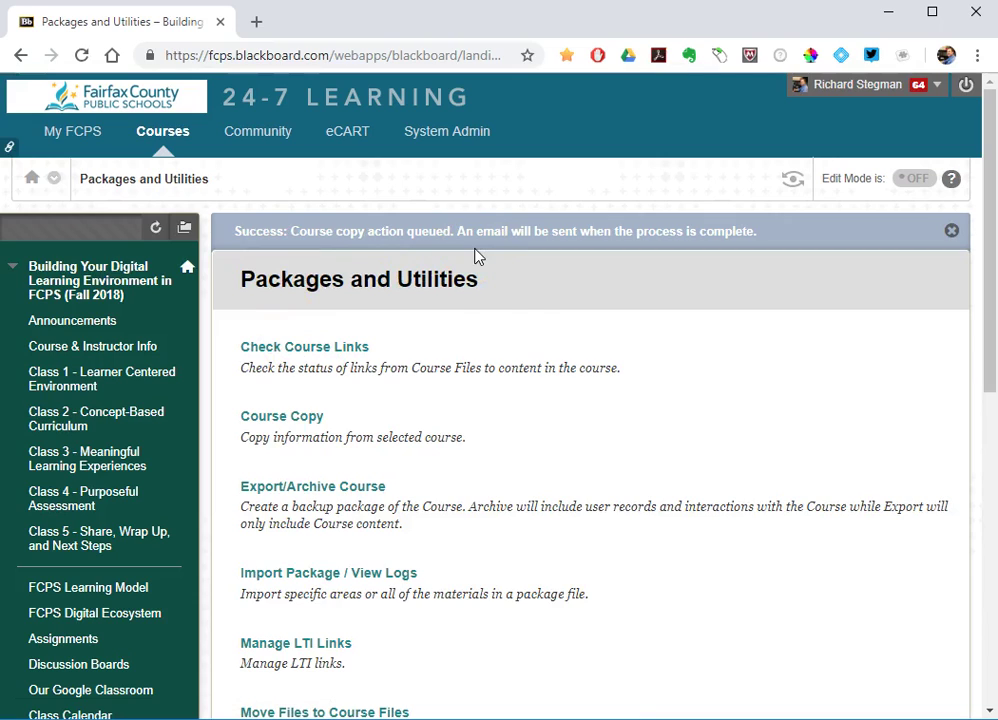
Step: Check the course copy success message and reopen the course's Users list
{"action": "left_click", "coordinate": [519, 318]}
{"action": "scroll", "coordinate": [785, 409], "scroll_direction": "down", "scroll_amount": 6}
{"action": "scroll", "coordinate": [785, 409], "scroll_direction": "up", "scroll_amount": 6}
{"action": "scroll", "coordinate": [172, 347], "scroll_direction": "down", "scroll_amount": 6}
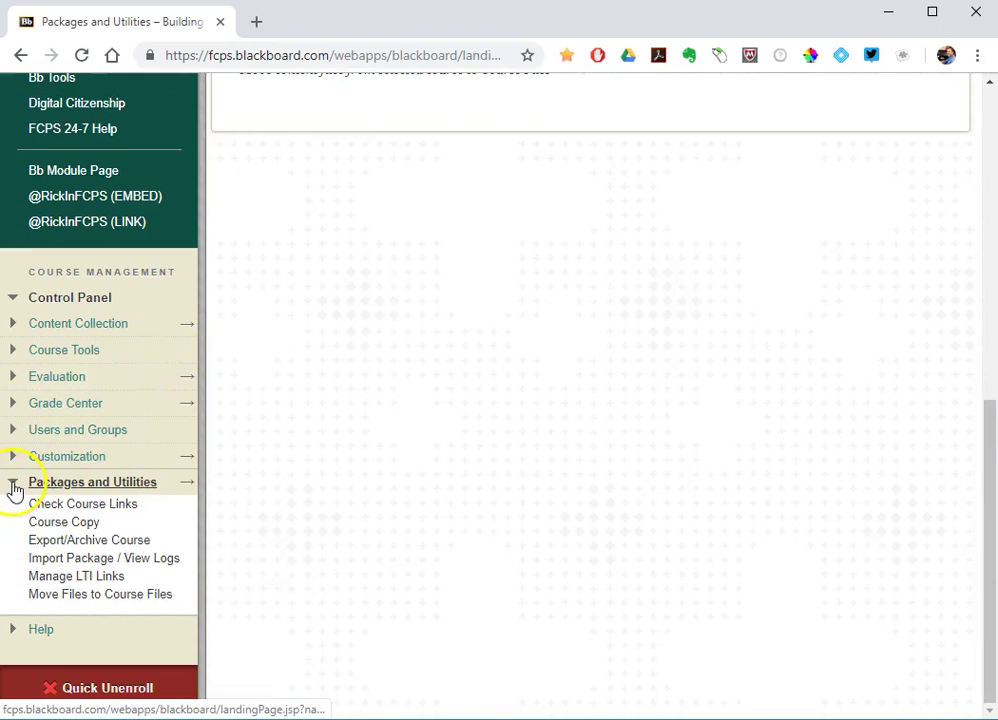
{"action": "left_click", "coordinate": [14, 488]}
{"action": "left_click", "coordinate": [13, 551]}
{"action": "left_click", "coordinate": [38, 541]}
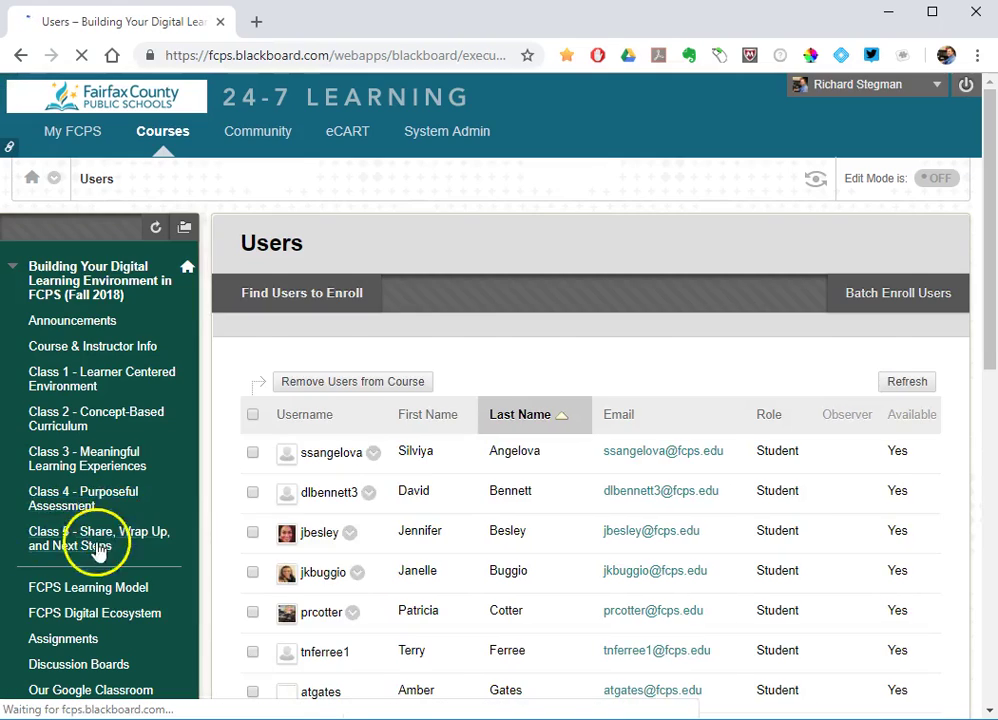
Step: Start a new Course Copy from Packages and Utilities with 'Include Enrollments in the Copy' checked
{"action": "scroll", "coordinate": [90, 530], "scroll_direction": "down", "scroll_amount": 5}
{"action": "scroll", "coordinate": [100, 508], "scroll_direction": "down", "scroll_amount": 3}
{"action": "left_click", "coordinate": [9, 333]}
{"action": "left_click", "coordinate": [13, 386]}
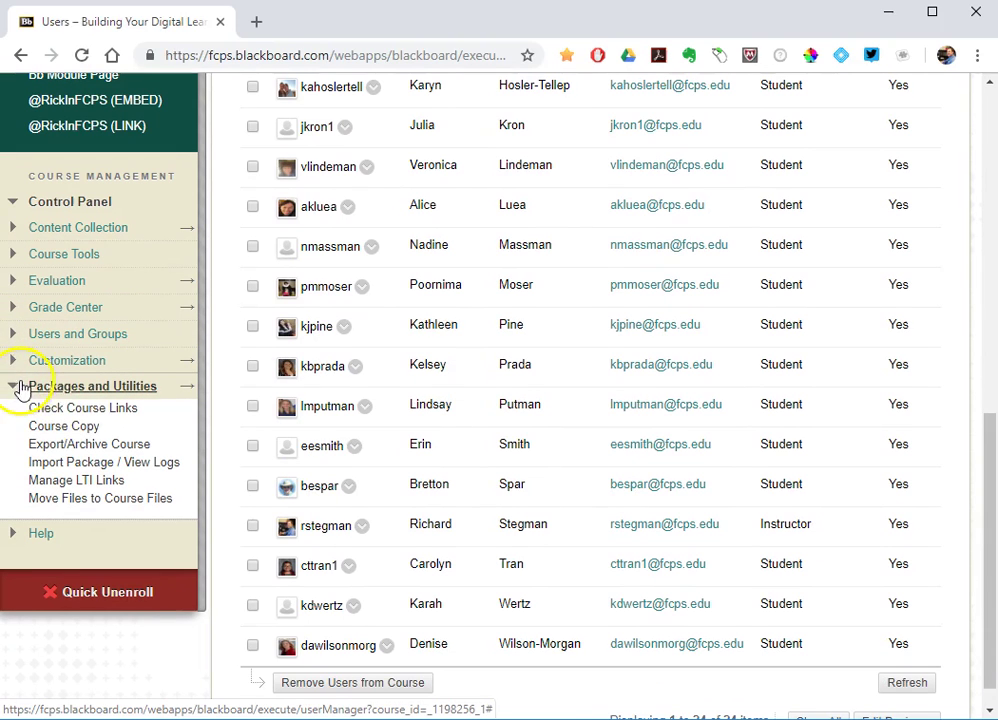
{"action": "left_click", "coordinate": [62, 427]}
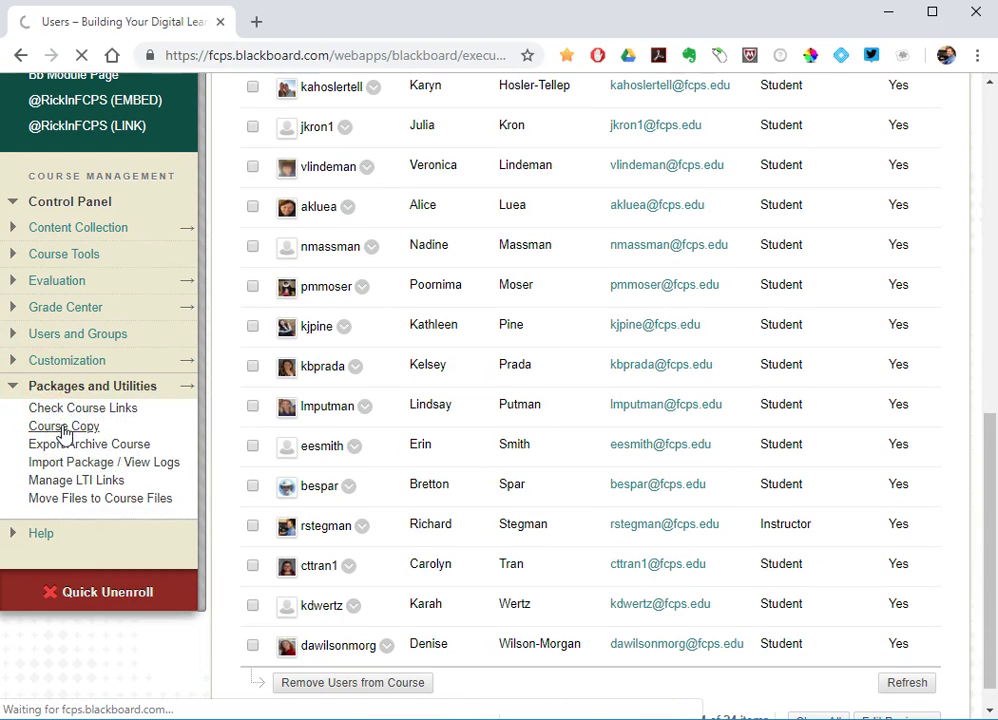
{"action": "scroll", "coordinate": [455, 477], "scroll_direction": "down", "scroll_amount": 10}
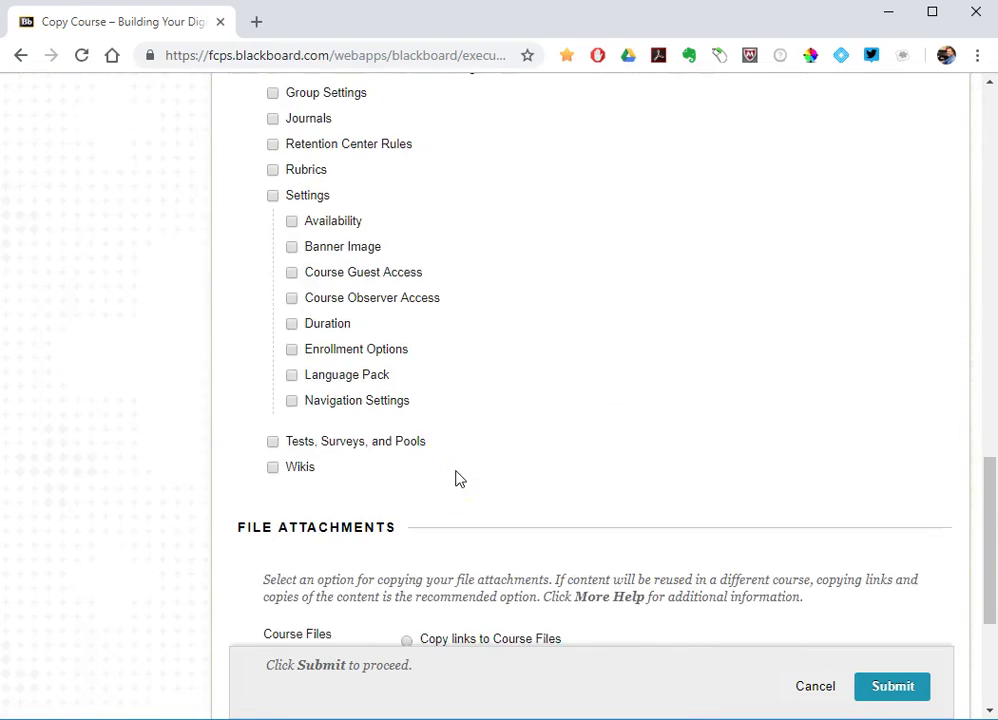
{"action": "scroll", "coordinate": [455, 477], "scroll_direction": "down", "scroll_amount": 3}
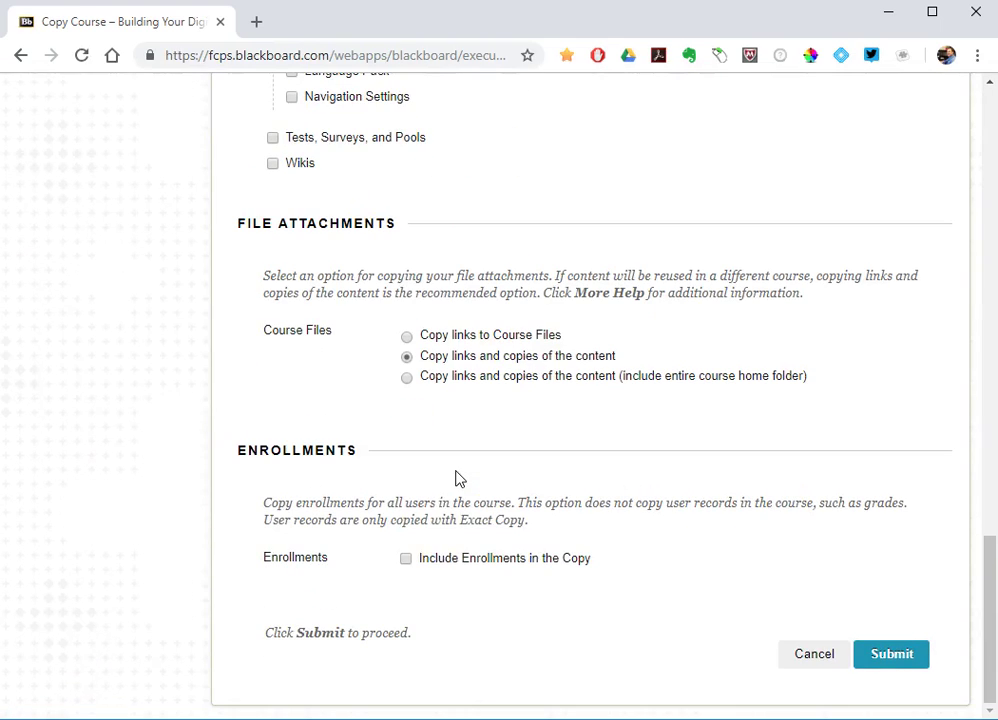
{"action": "left_click", "coordinate": [414, 561]}
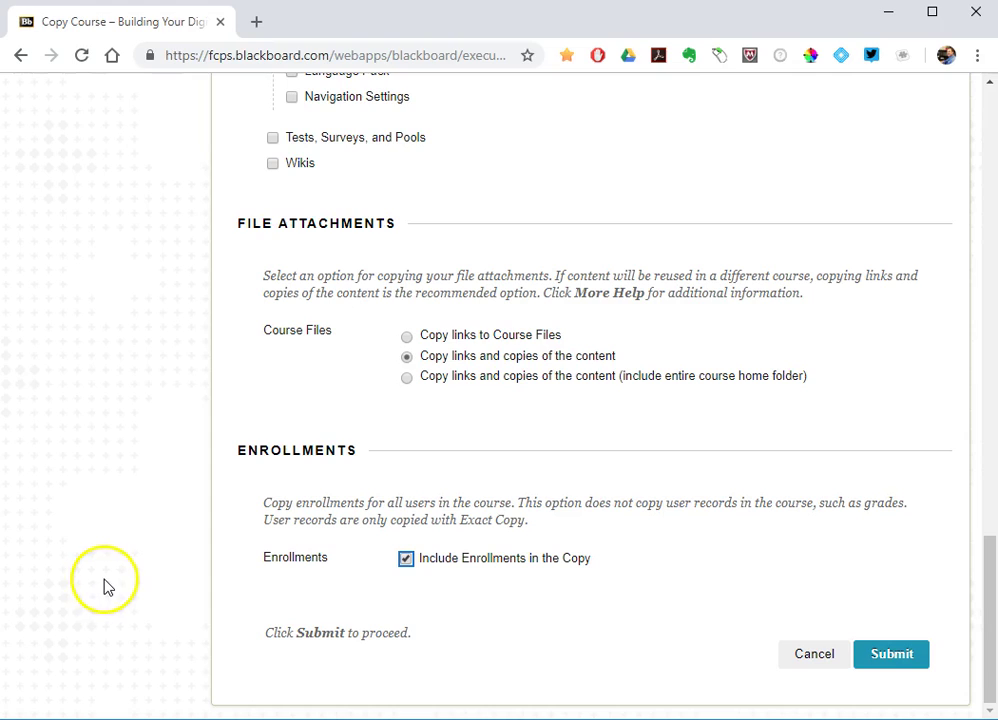